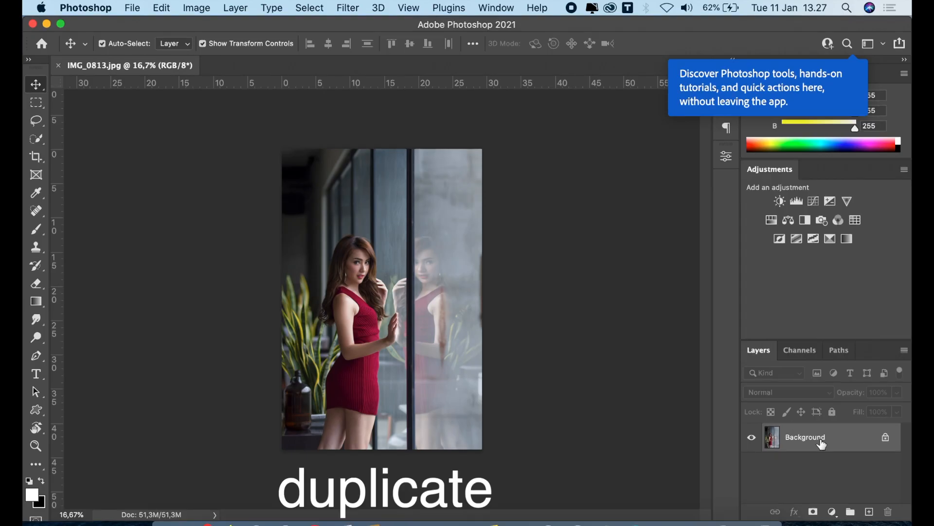
Step: Duplicate the Background layer and open the Camera Raw Filter for the copy
{"action": "left_click_drag", "start_coordinate": [822, 438], "coordinate": [869, 511]}
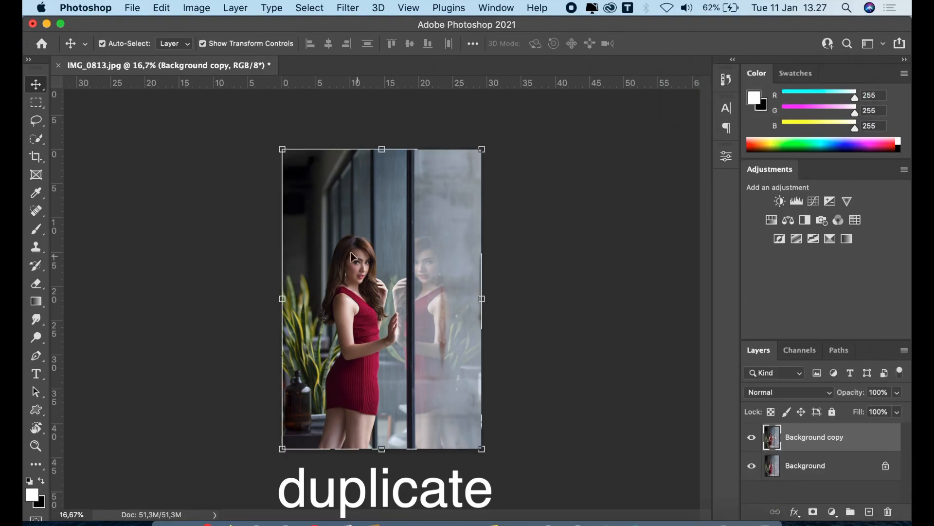
{"action": "left_click", "coordinate": [346, 8]}
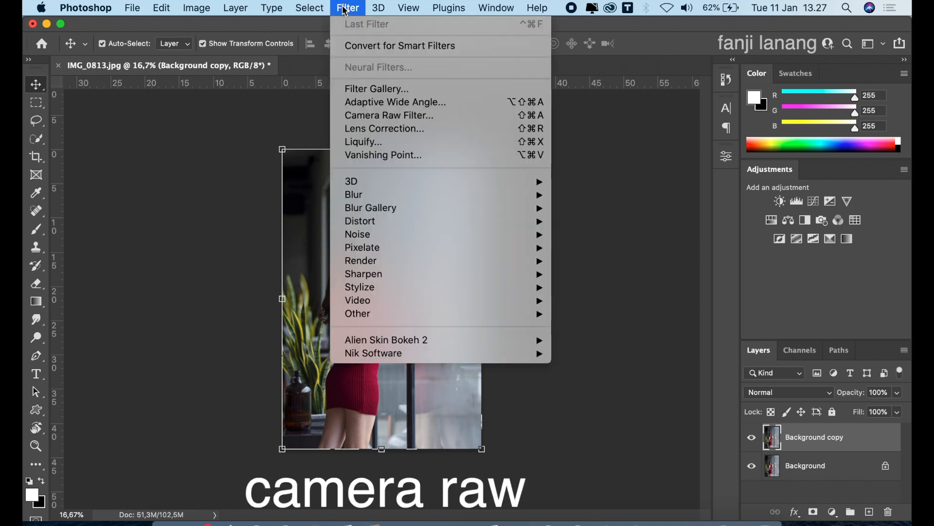
{"action": "left_click", "coordinate": [372, 116]}
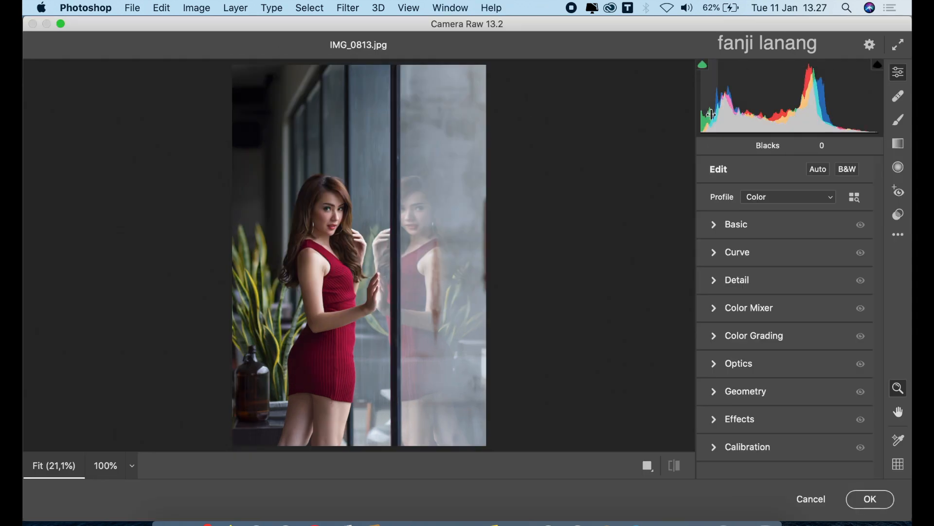
Step: In the Basic adjustments, set Exposure to -0.30, Highlights to -100, Shadows to +100, Whites to -100 and Blacks to -30
{"action": "left_click", "coordinate": [717, 224]}
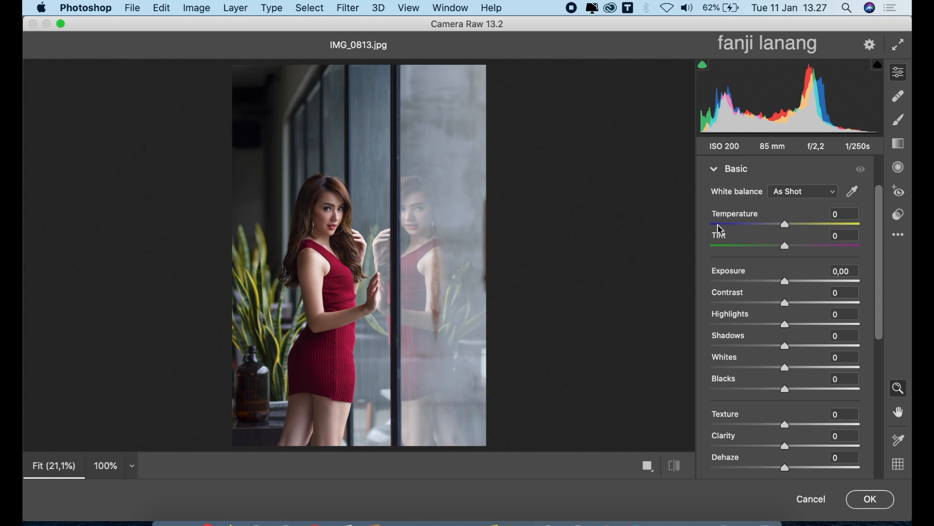
{"action": "left_click", "coordinate": [784, 283]}
{"action": "left_click_drag", "start_coordinate": [784, 285], "coordinate": [781, 292]}
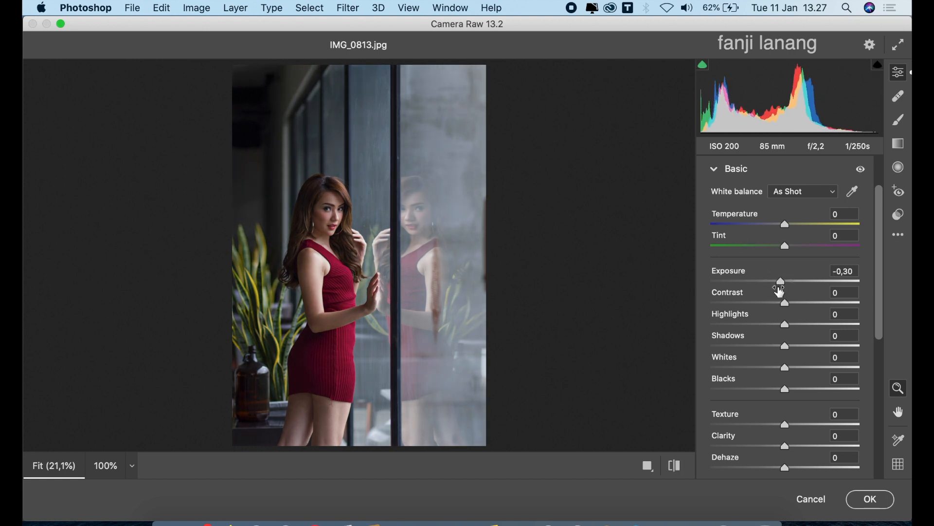
{"action": "left_click_drag", "start_coordinate": [774, 327], "coordinate": [710, 331]}
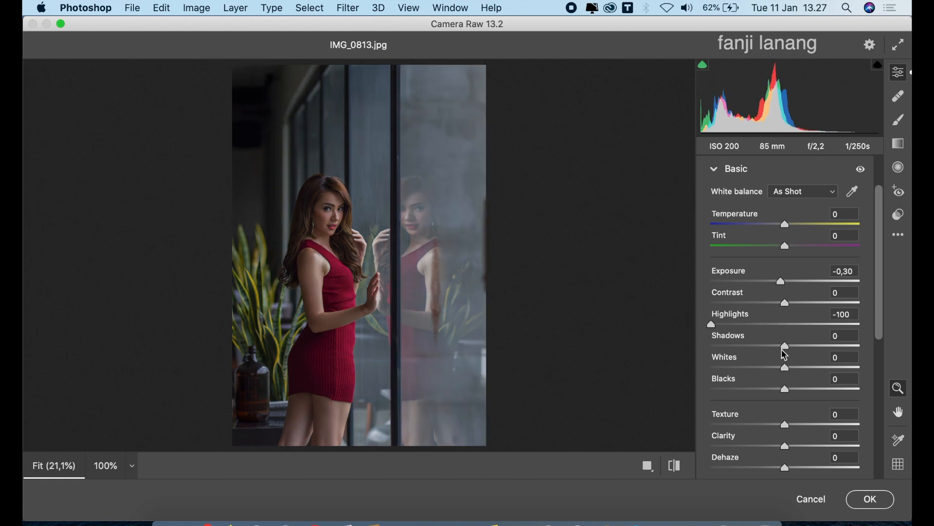
{"action": "left_click_drag", "start_coordinate": [786, 347], "coordinate": [876, 346]}
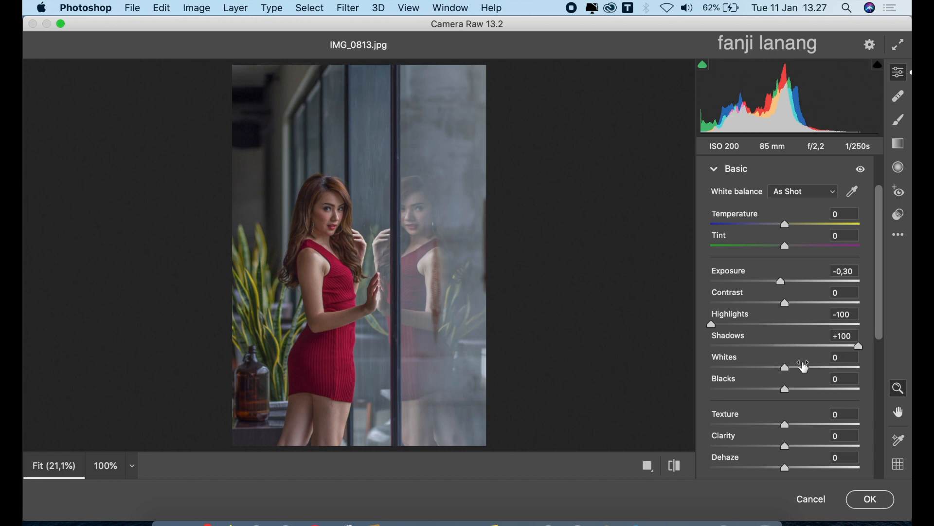
{"action": "left_click_drag", "start_coordinate": [788, 369], "coordinate": [686, 370]}
{"action": "left_click_drag", "start_coordinate": [784, 389], "coordinate": [767, 406]}
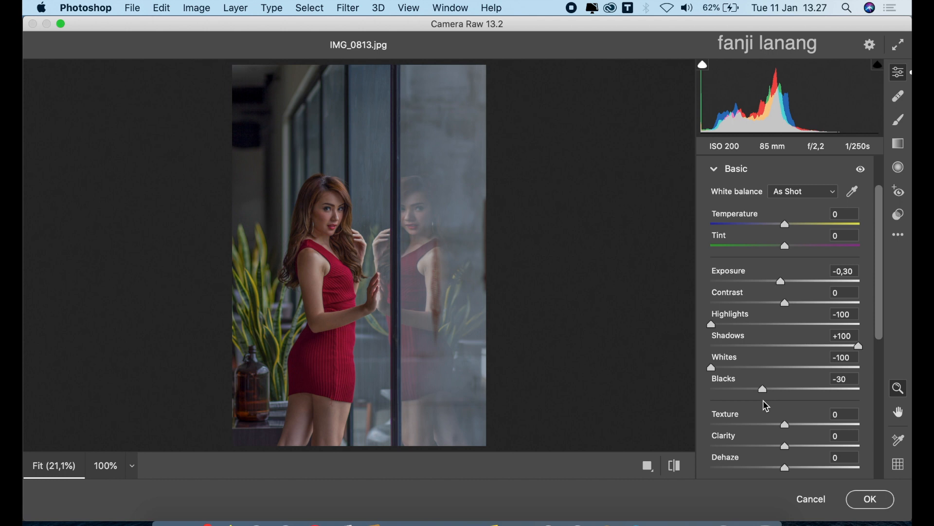
{"action": "left_click", "coordinate": [715, 170]}
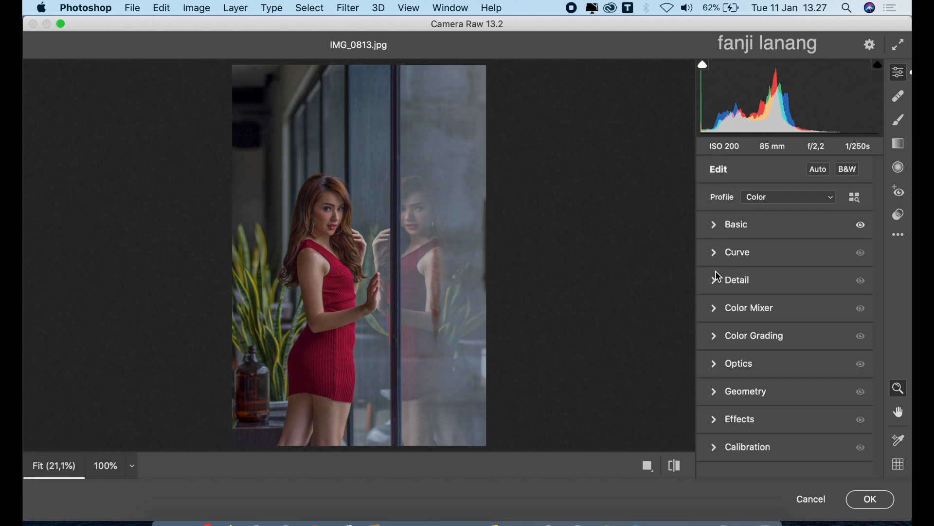
Step: In the Color Mixer, set the hue of Greens to +100 and Aquas to +55
{"action": "left_click", "coordinate": [714, 309]}
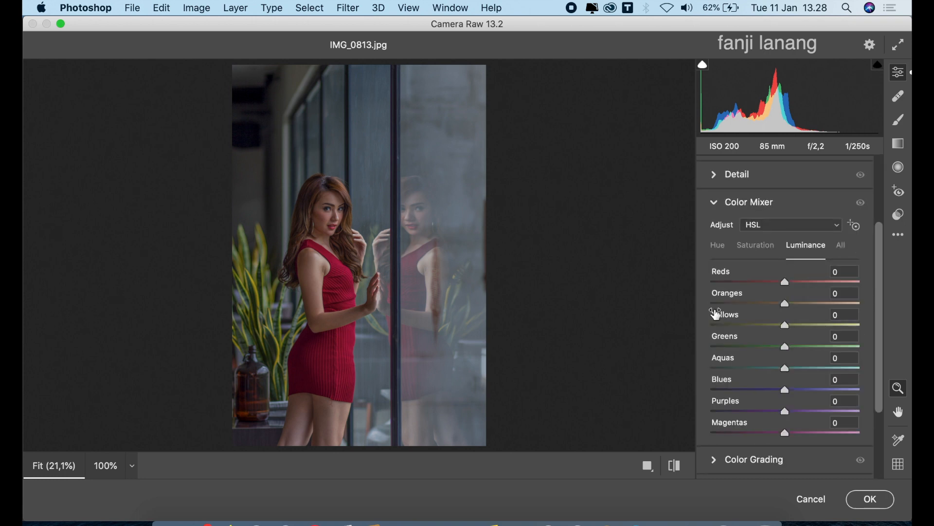
{"action": "left_click", "coordinate": [722, 251]}
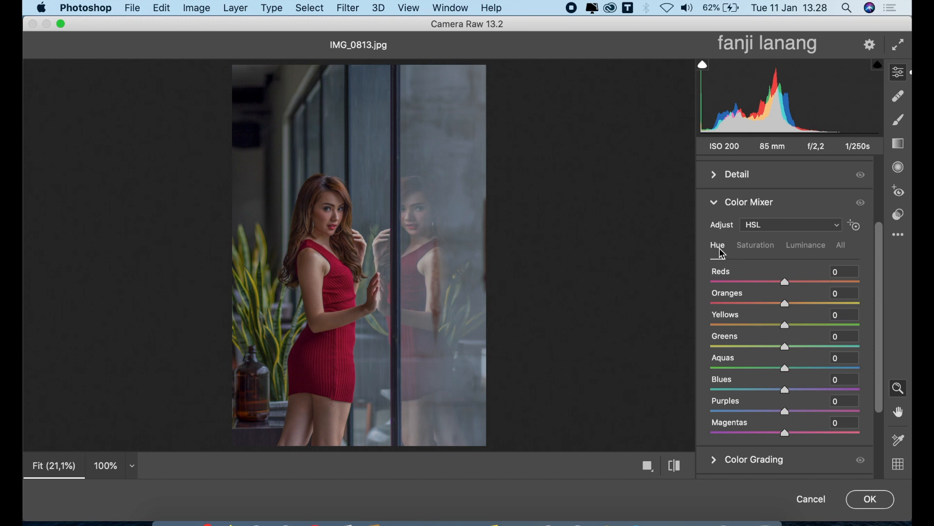
{"action": "left_click_drag", "start_coordinate": [785, 346], "coordinate": [871, 357]}
{"action": "left_click", "coordinate": [821, 368]}
{"action": "left_click_drag", "start_coordinate": [822, 372], "coordinate": [828, 375]}
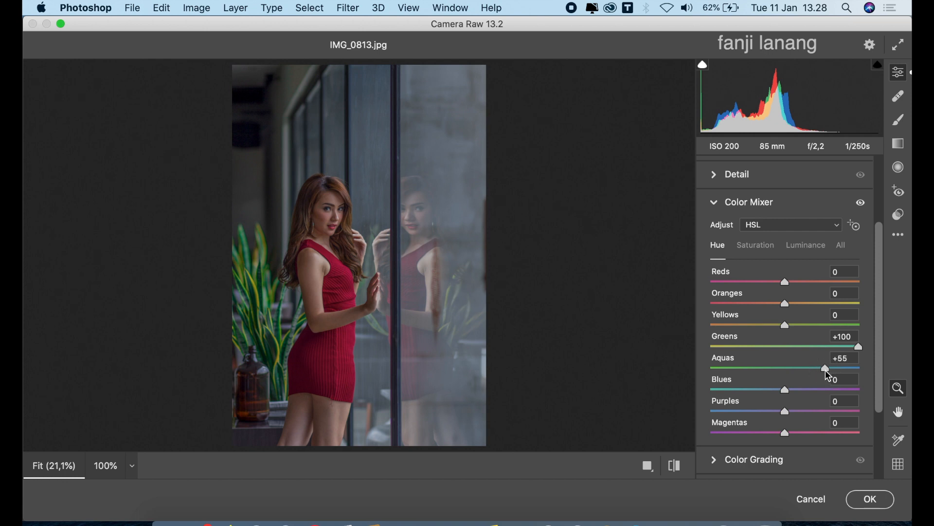
Step: Set Color Mixer saturation to Oranges +10, Yellows and Greens -100, and luminance to Oranges +25, Yellows and Greens -100
{"action": "left_click", "coordinate": [764, 248]}
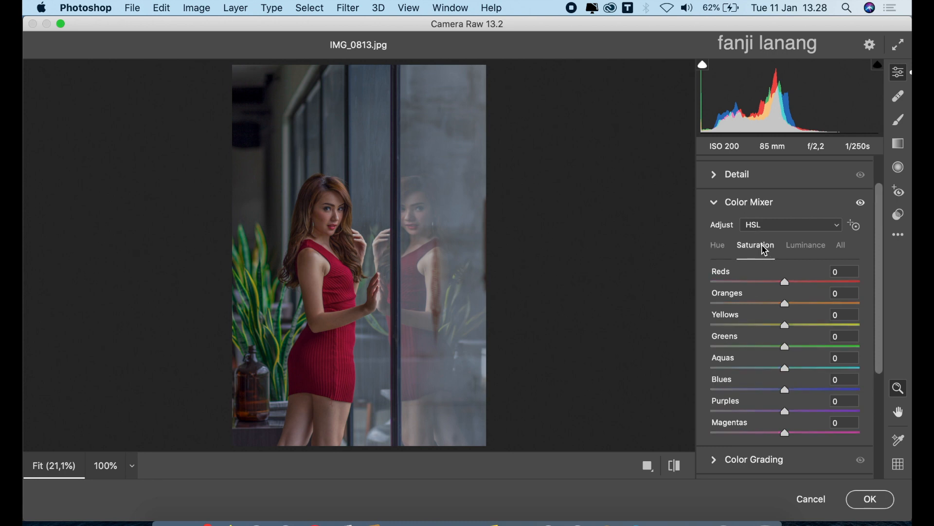
{"action": "left_click_drag", "start_coordinate": [788, 302], "coordinate": [707, 355]}
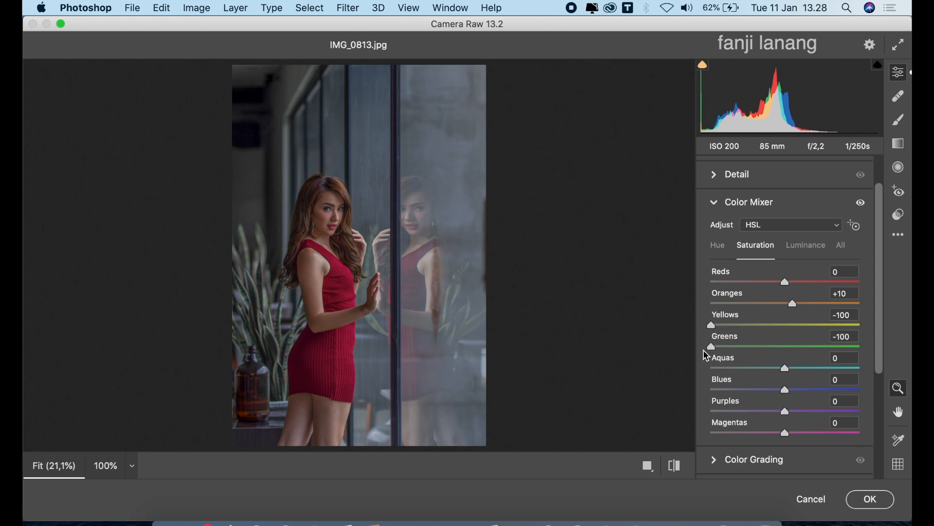
{"action": "left_click", "coordinate": [803, 244]}
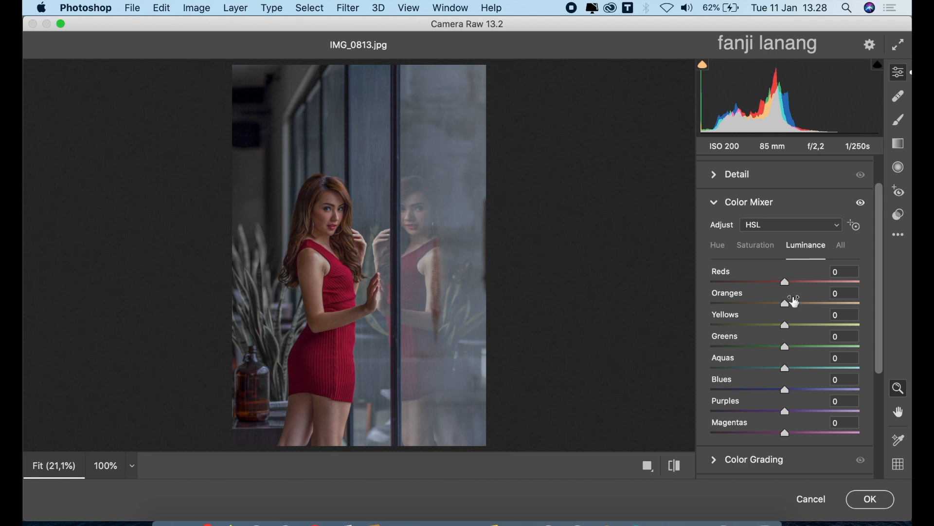
{"action": "left_click", "coordinate": [798, 305]}
{"action": "left_click_drag", "start_coordinate": [801, 310], "coordinate": [665, 348]}
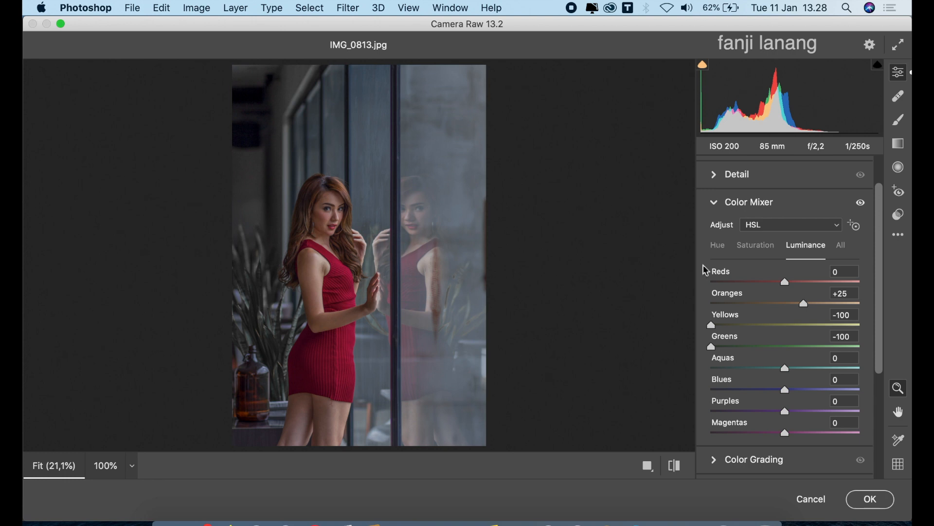
{"action": "left_click", "coordinate": [716, 203]}
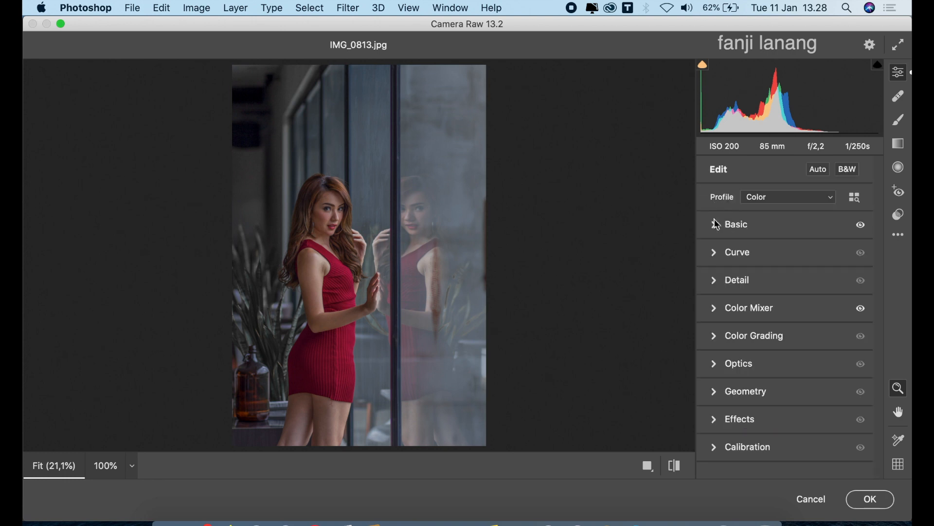
Step: In Color Grading, tint the shadows with hue 15 and saturation 4
{"action": "left_click", "coordinate": [719, 337]}
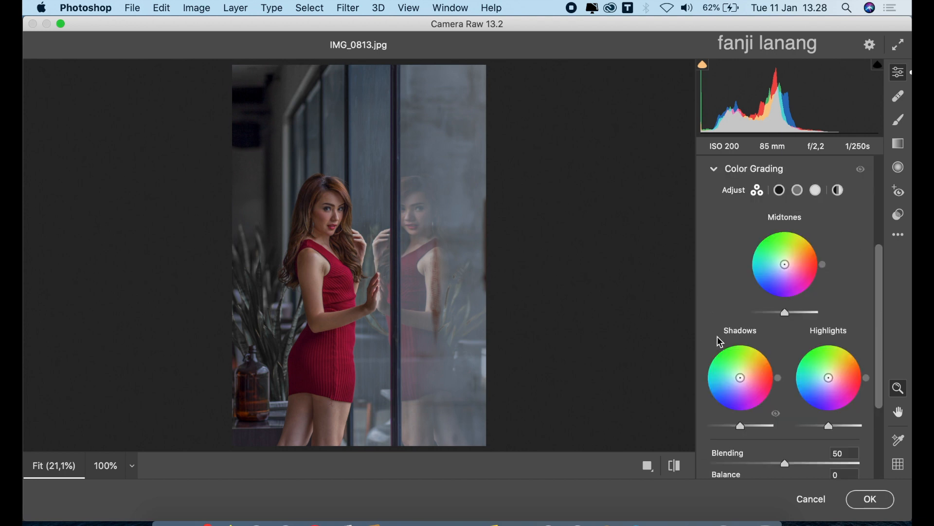
{"action": "left_click", "coordinate": [780, 190]}
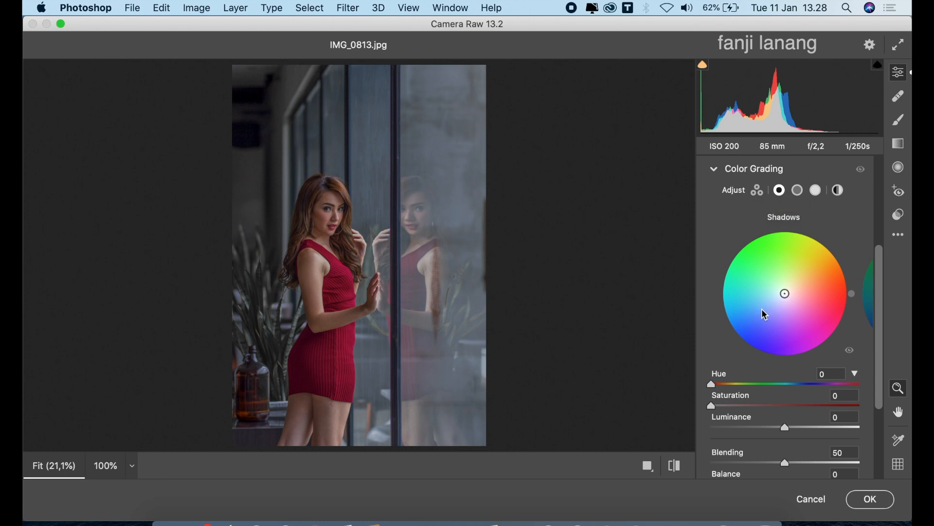
{"action": "left_click_drag", "start_coordinate": [715, 382], "coordinate": [719, 410]}
{"action": "left_click", "coordinate": [719, 405]}
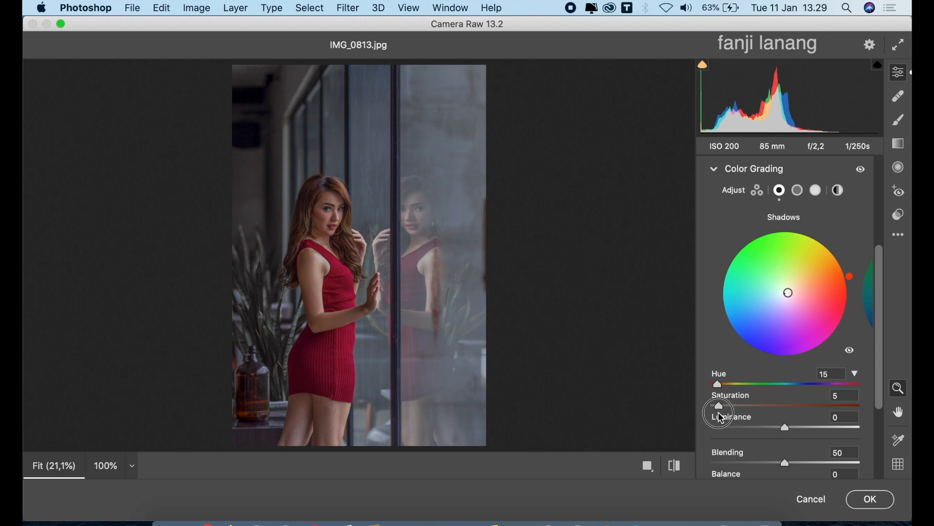
{"action": "left_click_drag", "start_coordinate": [719, 414], "coordinate": [717, 411]}
Step: In Color Grading, tint the highlights with hue 205 and saturation 15, and set Blending to 100
{"action": "left_click", "coordinate": [818, 193]}
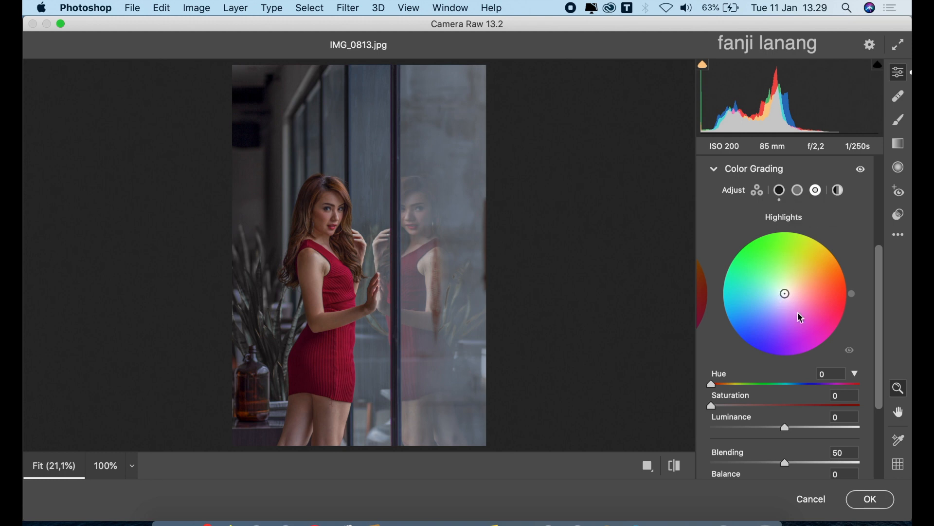
{"action": "left_click", "coordinate": [806, 385]}
{"action": "left_click_drag", "start_coordinate": [806, 389], "coordinate": [798, 398]}
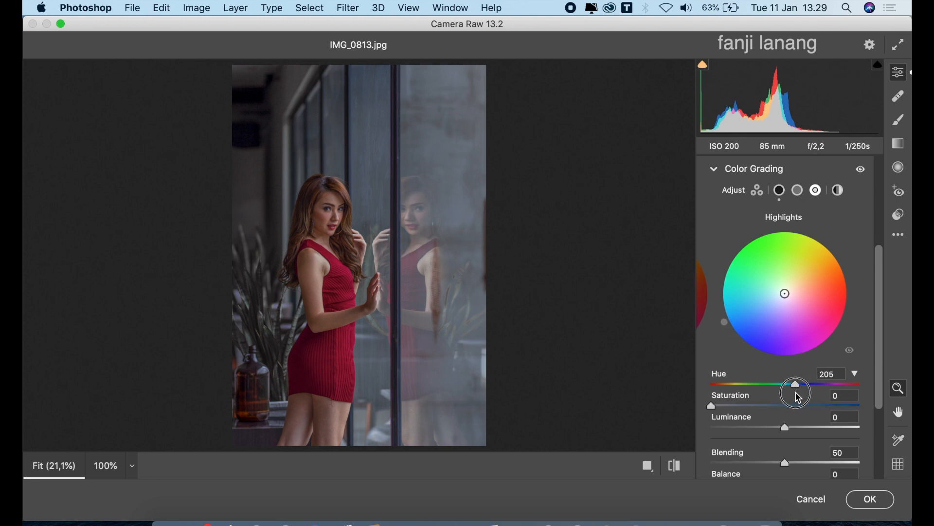
{"action": "left_click", "coordinate": [733, 406]}
{"action": "left_click_drag", "start_coordinate": [735, 410], "coordinate": [736, 412]}
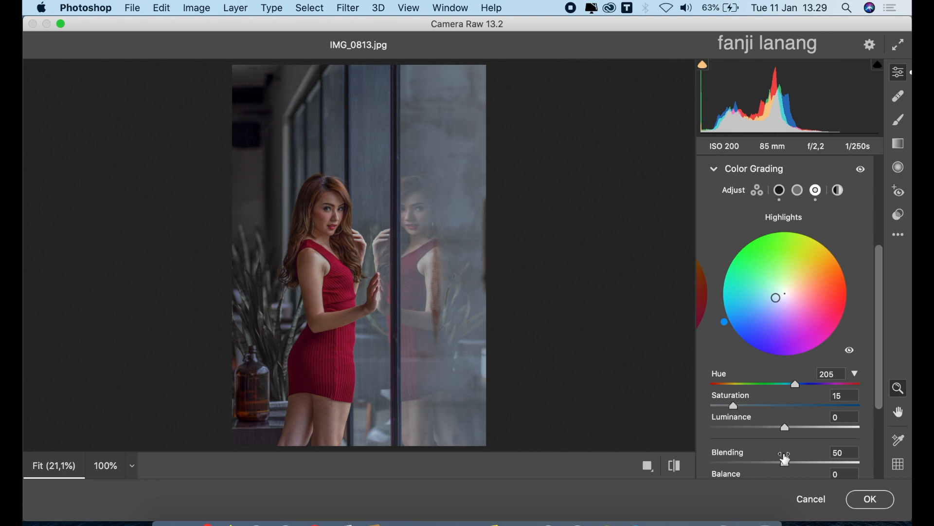
{"action": "left_click_drag", "start_coordinate": [786, 463], "coordinate": [912, 461]}
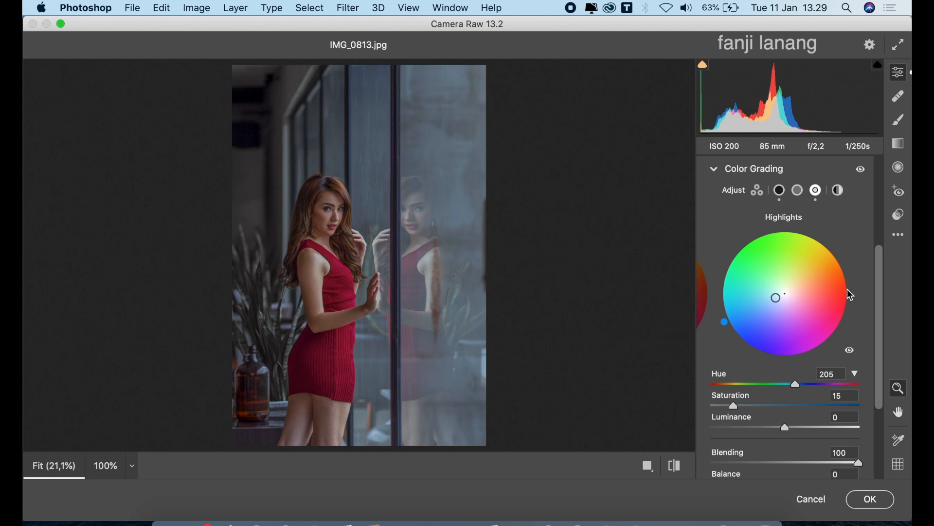
{"action": "left_click", "coordinate": [780, 191]}
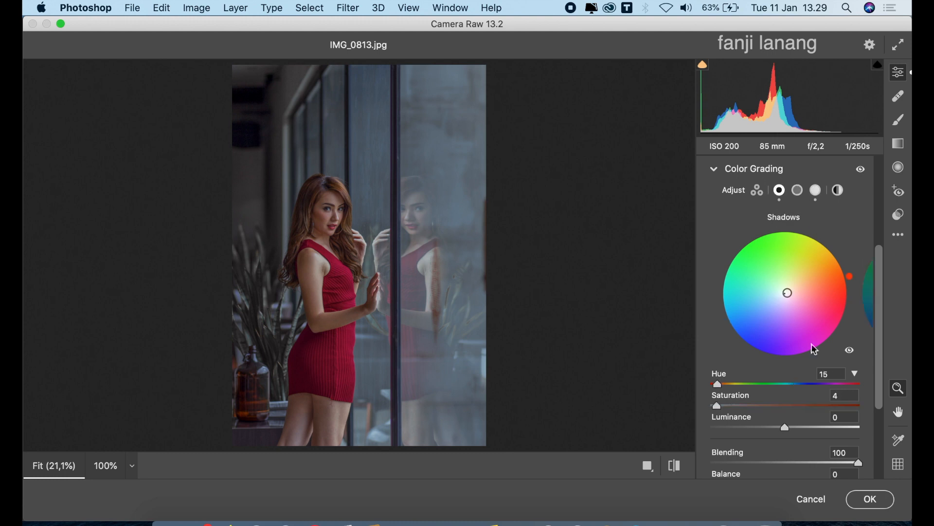
{"action": "left_click", "coordinate": [818, 192]}
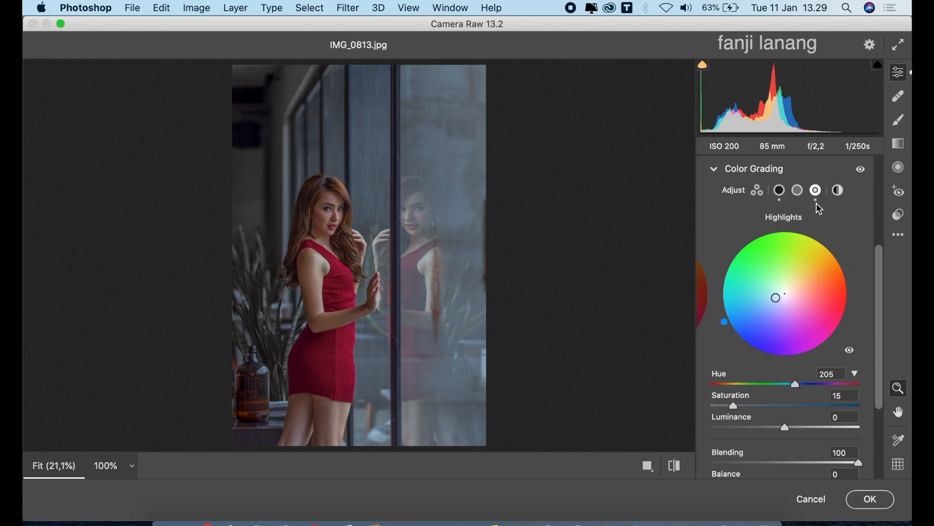
{"action": "left_click", "coordinate": [715, 170]}
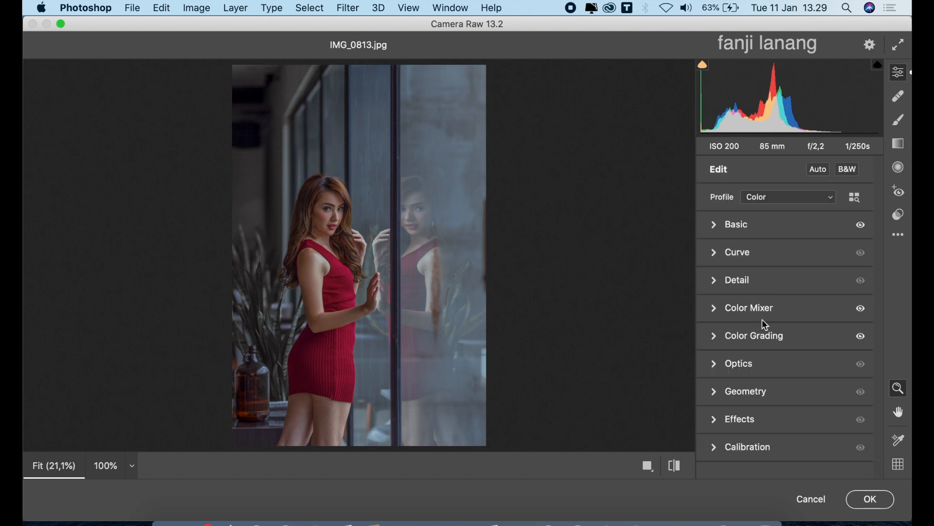
Step: Darken the photo's edges with the Optics vignette adjustment
{"action": "left_click", "coordinate": [719, 370]}
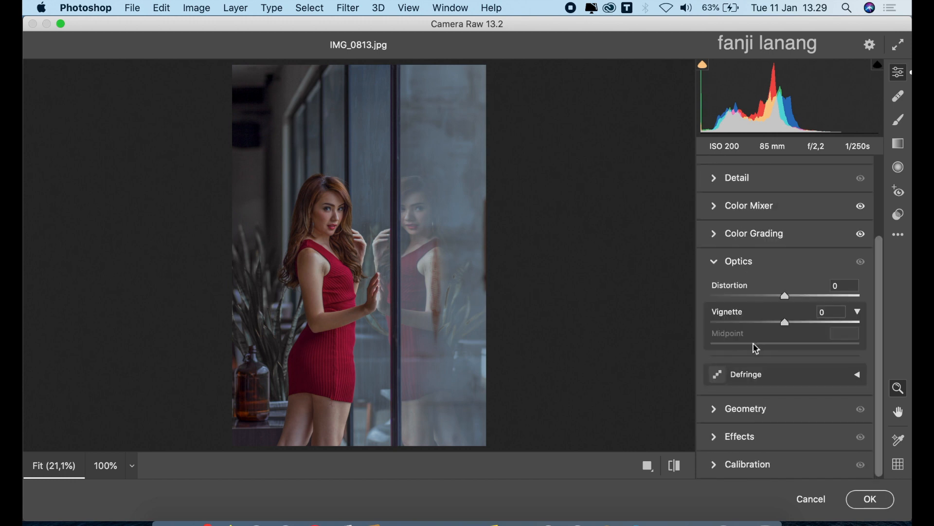
{"action": "left_click_drag", "start_coordinate": [783, 325], "coordinate": [680, 350]}
{"action": "left_click", "coordinate": [714, 261]}
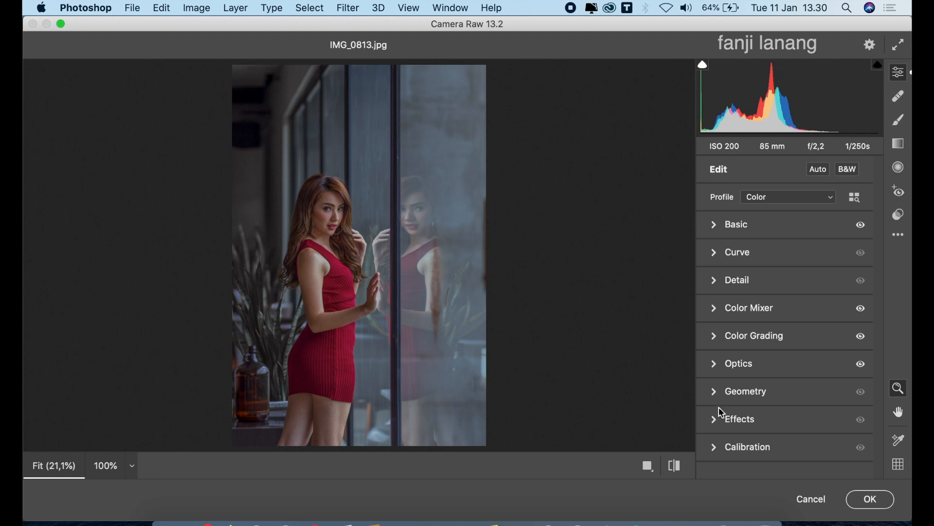
Step: In Calibration, set Red Primary to hue +20 and saturation -45, and Green Primary to hue +44 and saturation +5
{"action": "left_click", "coordinate": [718, 445]}
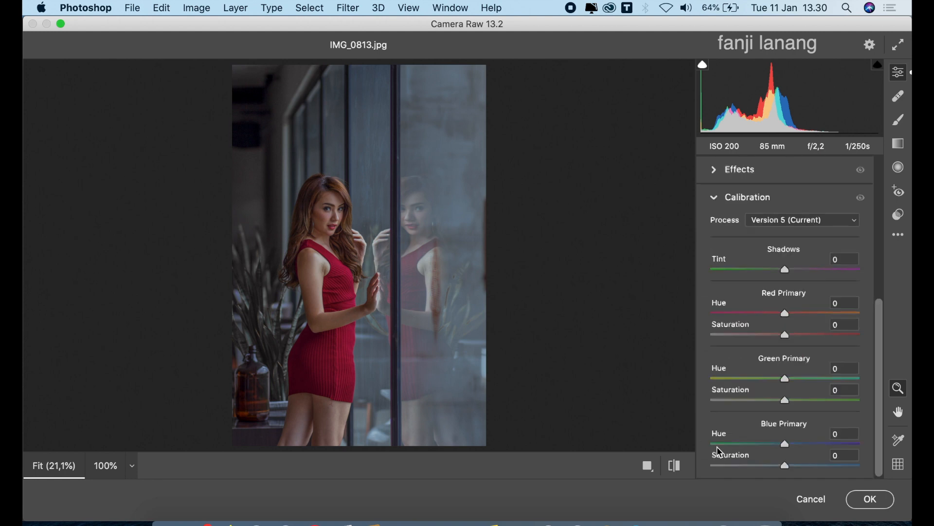
{"action": "left_click_drag", "start_coordinate": [792, 319], "coordinate": [754, 342]}
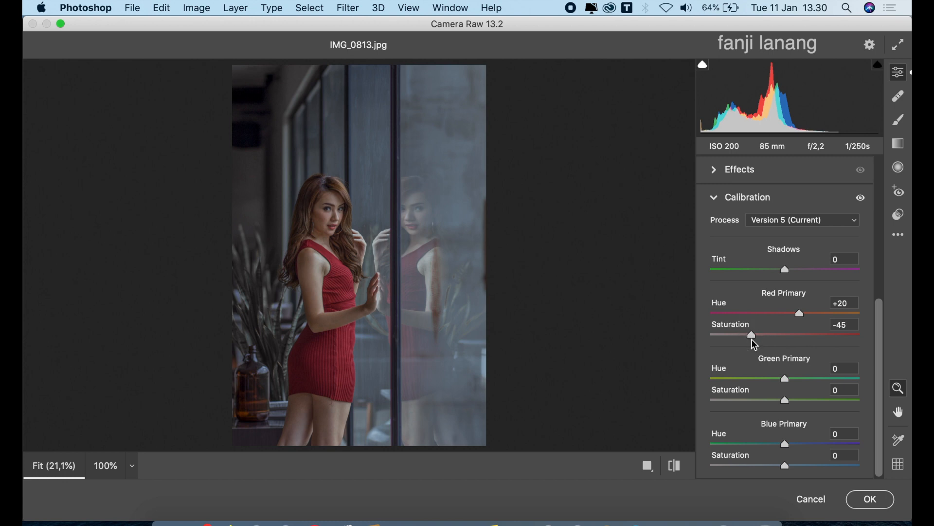
{"action": "left_click_drag", "start_coordinate": [813, 380], "coordinate": [792, 409]}
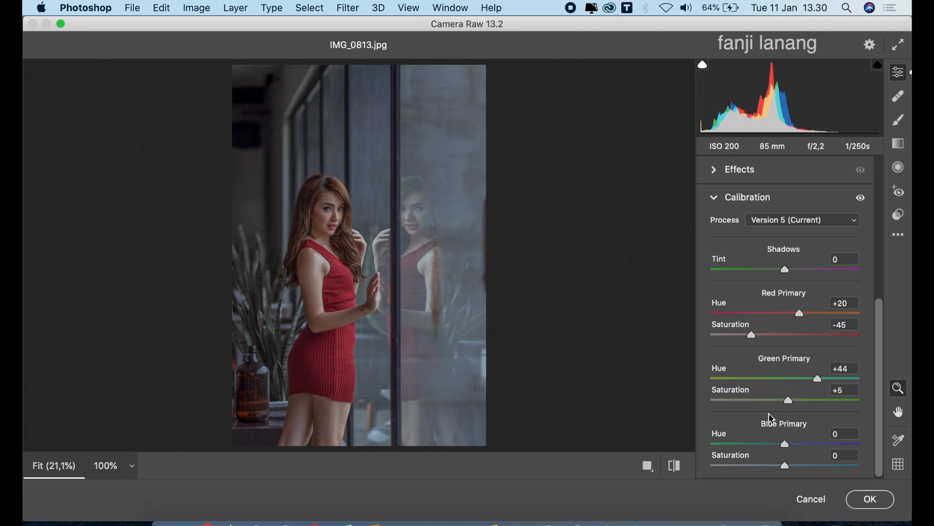
Step: Set the Calibration Blue Primary to hue -45 and saturation -10, and the Red Primary hue to +35
{"action": "left_click_drag", "start_coordinate": [754, 444], "coordinate": [755, 453]}
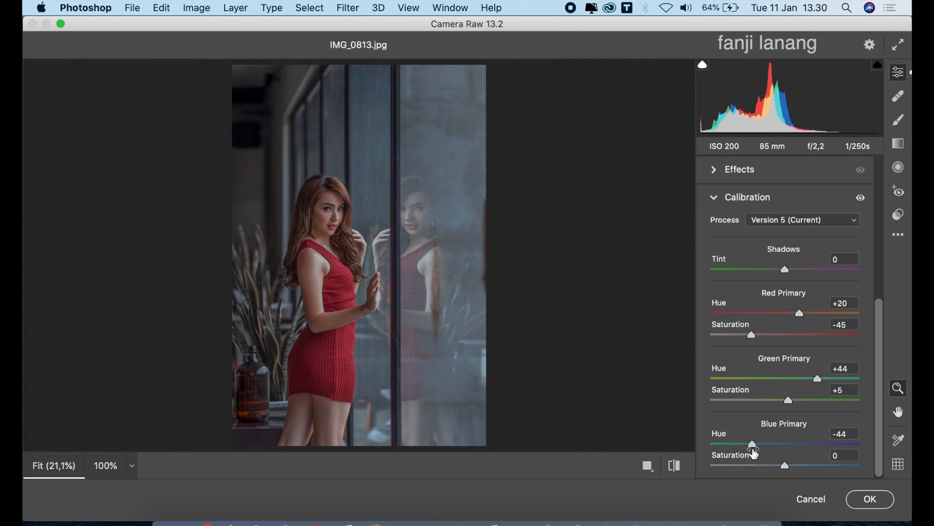
{"action": "left_click", "coordinate": [753, 444]}
{"action": "mouse_move", "coordinate": [754, 449]}
{"action": "left_mouse_down"}
{"action": "mouse_move", "coordinate": [752, 457]}
{"action": "mouse_move", "coordinate": [752, 444]}
{"action": "left_mouse_up"}
{"action": "left_click_drag", "start_coordinate": [794, 468], "coordinate": [779, 474]}
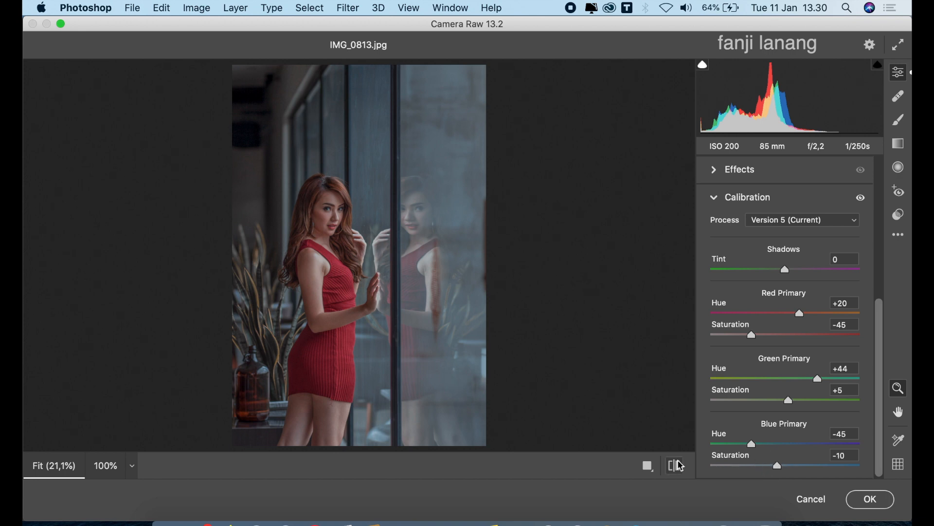
{"action": "left_click", "coordinate": [806, 315]}
{"action": "left_click_drag", "start_coordinate": [809, 321], "coordinate": [814, 331]}
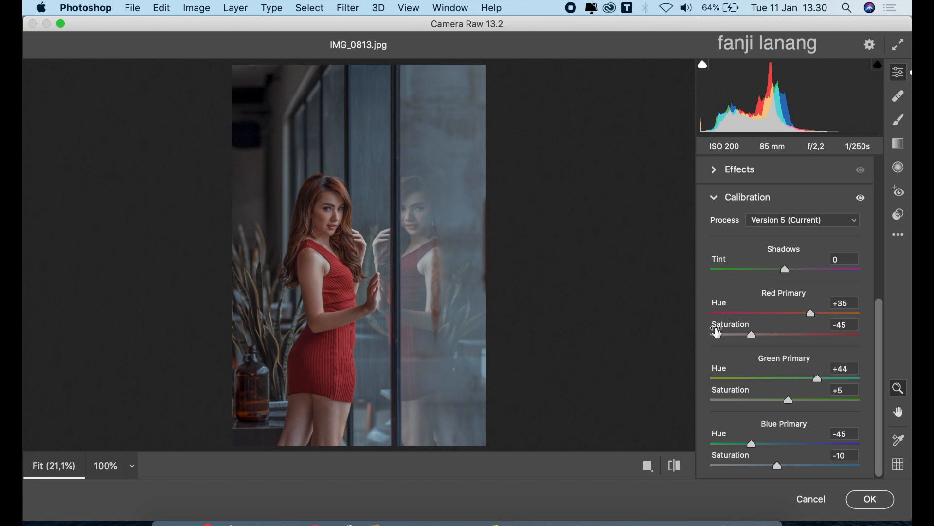
Step: Apply the Camera Raw adjustments to the Background copy layer and compare the edited photo with the original
{"action": "left_click", "coordinate": [651, 468]}
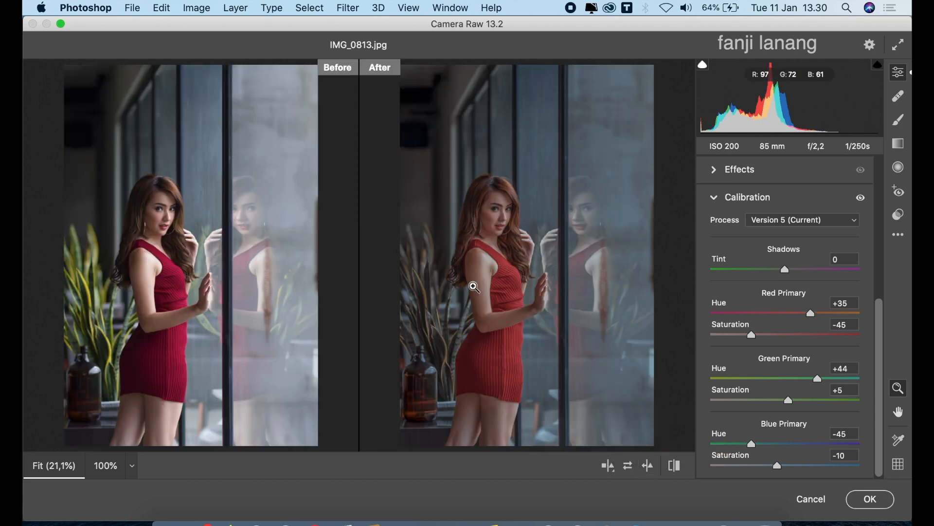
{"action": "left_click", "coordinate": [869, 499]}
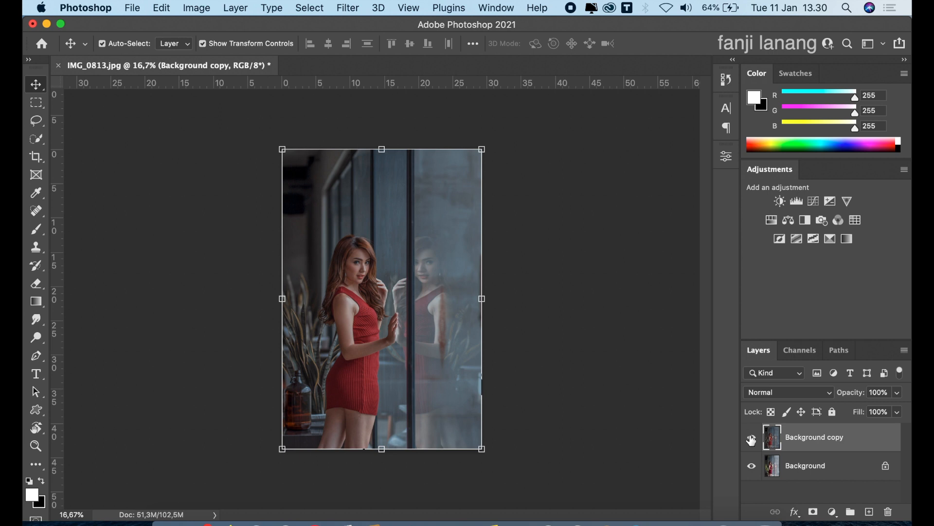
{"action": "left_click", "coordinate": [751, 439]}
{"action": "left_click", "coordinate": [751, 439]}
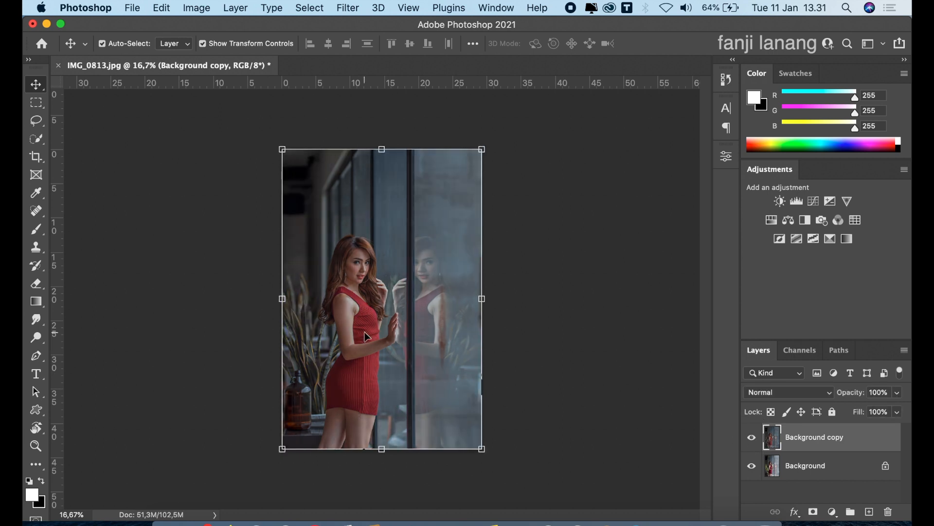
Step: Add a new empty layer above Background copy and activate the Brush tool for painting on it
{"action": "left_click", "coordinate": [869, 511]}
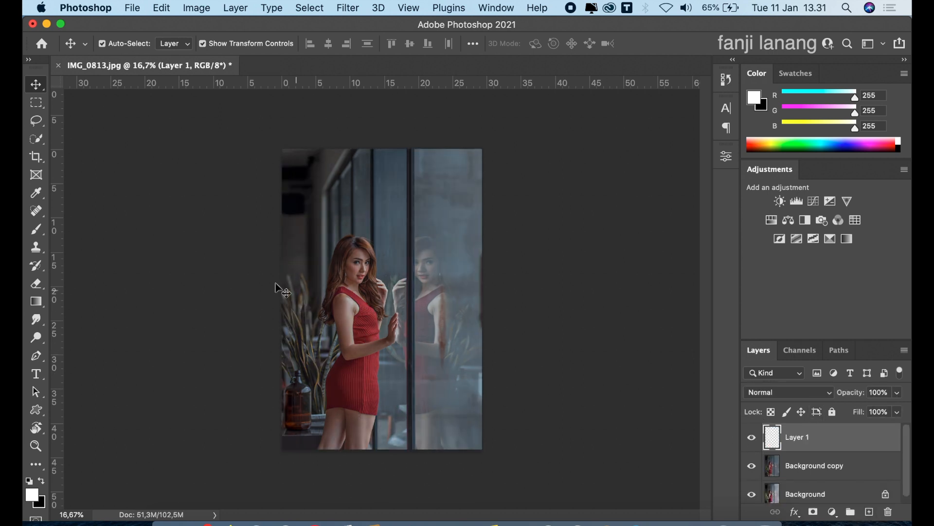
{"action": "left_click", "coordinate": [38, 232]}
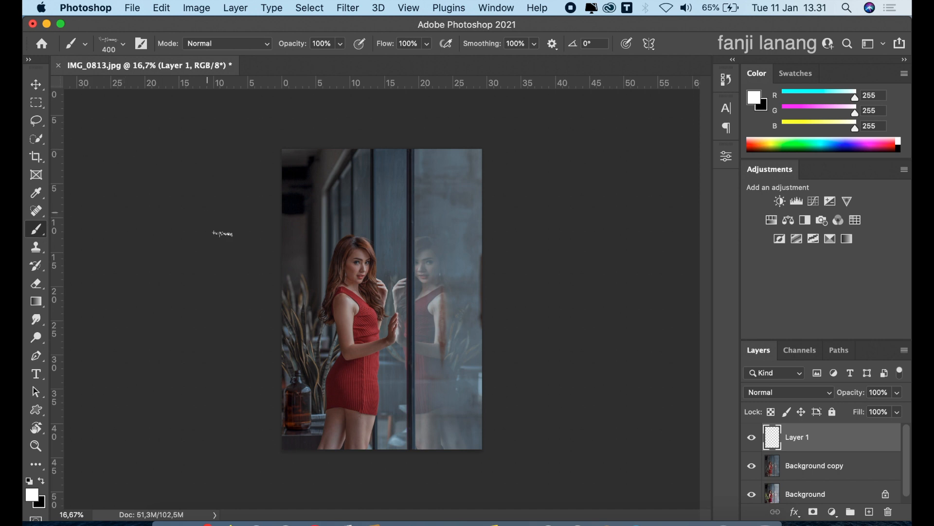